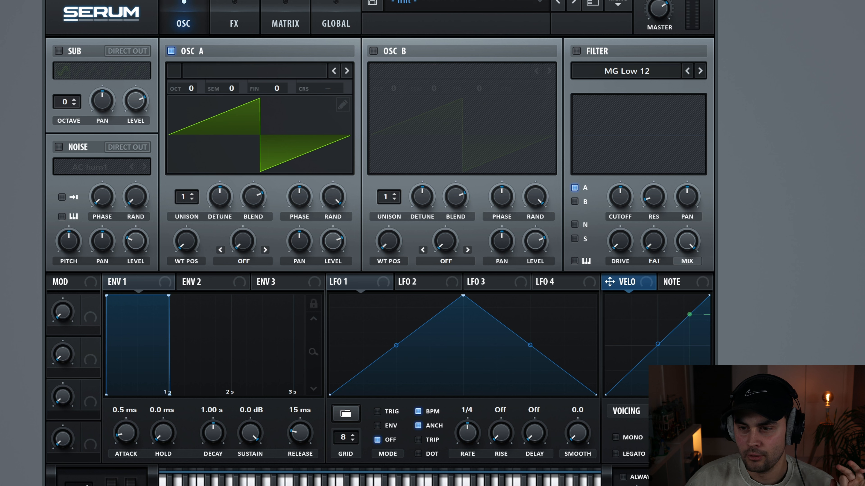
Step: Load the Analog_BD_Sin wavetable into oscillator A and set its octave to -1
{"action": "left_click", "coordinate": [232, 76]}
{"action": "mouse_move", "coordinate": [222, 85]}
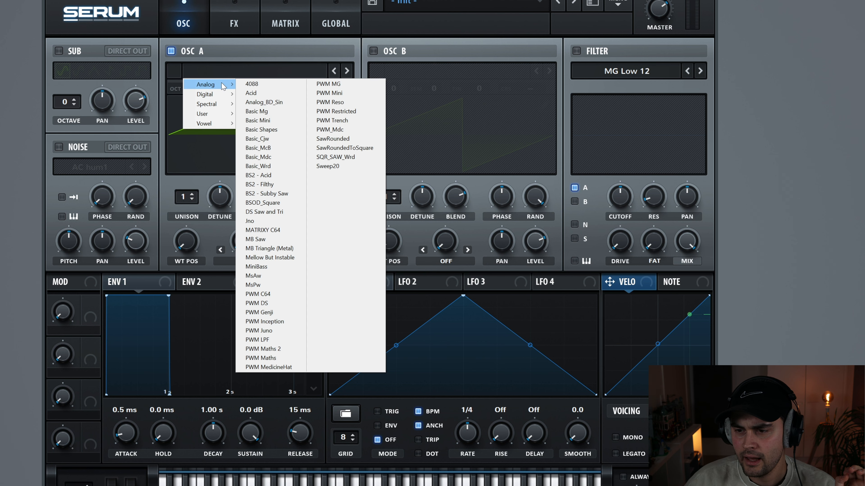
{"action": "left_click", "coordinate": [269, 103]}
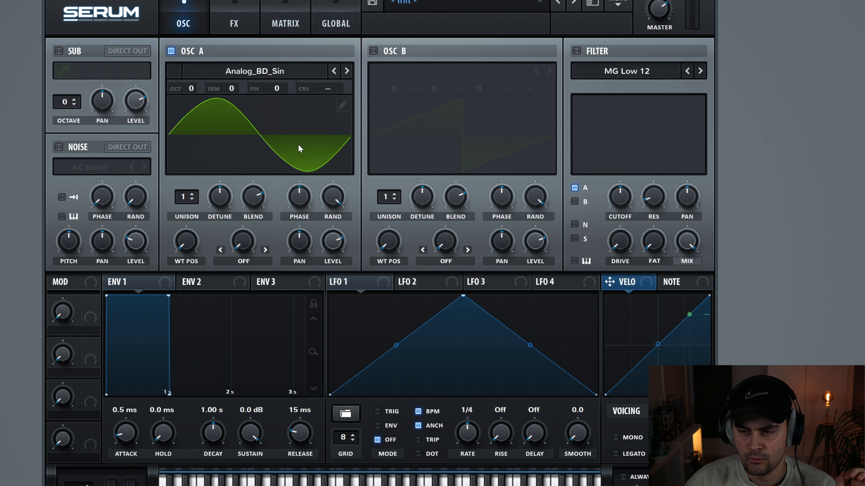
{"action": "left_click_drag", "start_coordinate": [190, 90], "coordinate": [209, 124]}
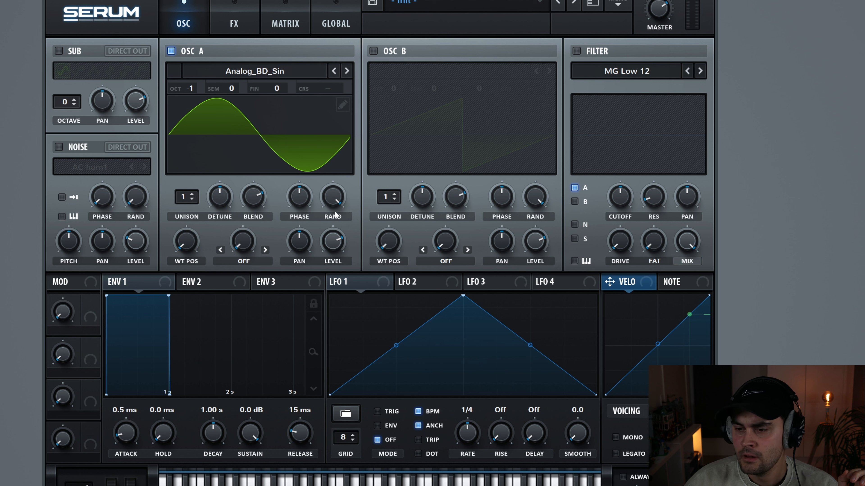
Step: Turn oscillator A's phase randomness down to zero and raise its level to maximum
{"action": "left_click_drag", "start_coordinate": [338, 202], "coordinate": [336, 278]}
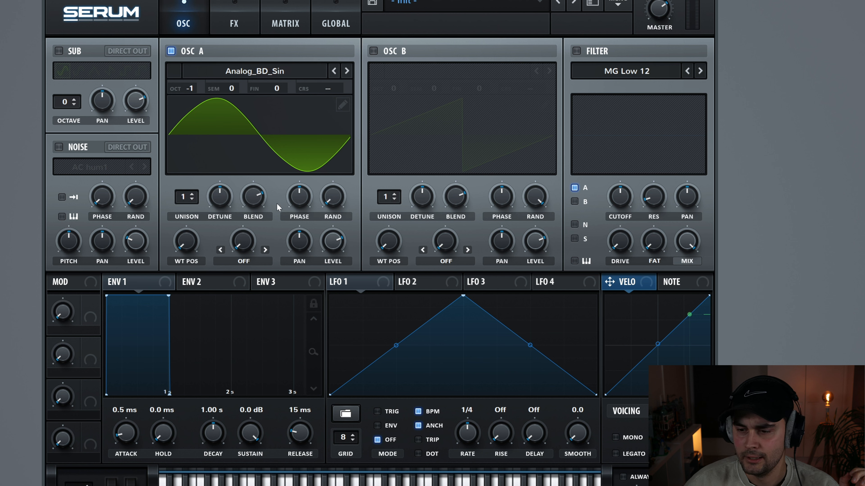
{"action": "mouse_move", "coordinate": [328, 246]}
{"action": "left_click_drag", "start_coordinate": [329, 248], "coordinate": [334, 202]}
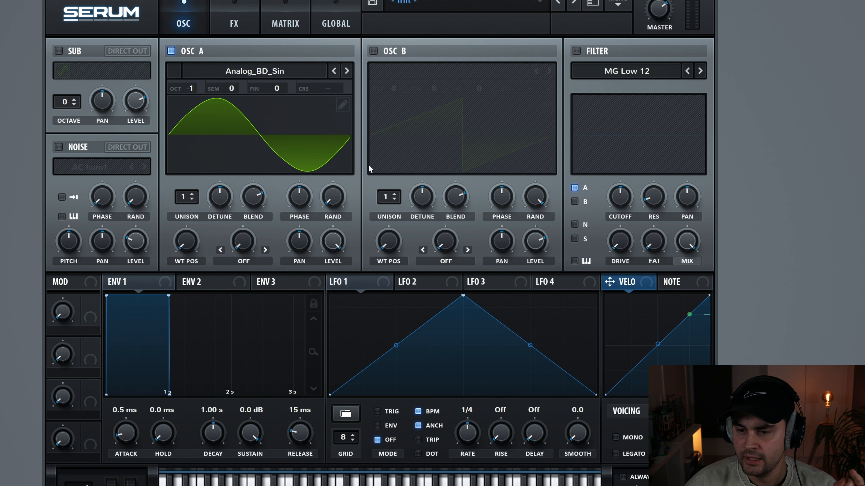
Step: Enable oscillator B with the Basic_Mdc wavetable and raise its wavetable position to a square-like shape
{"action": "left_click", "coordinate": [373, 51]}
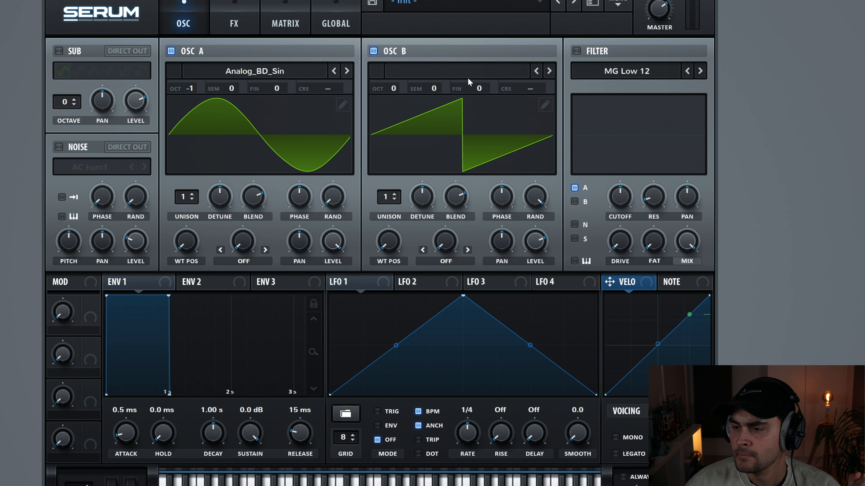
{"action": "left_click", "coordinate": [467, 72]}
{"action": "mouse_move", "coordinate": [433, 85]}
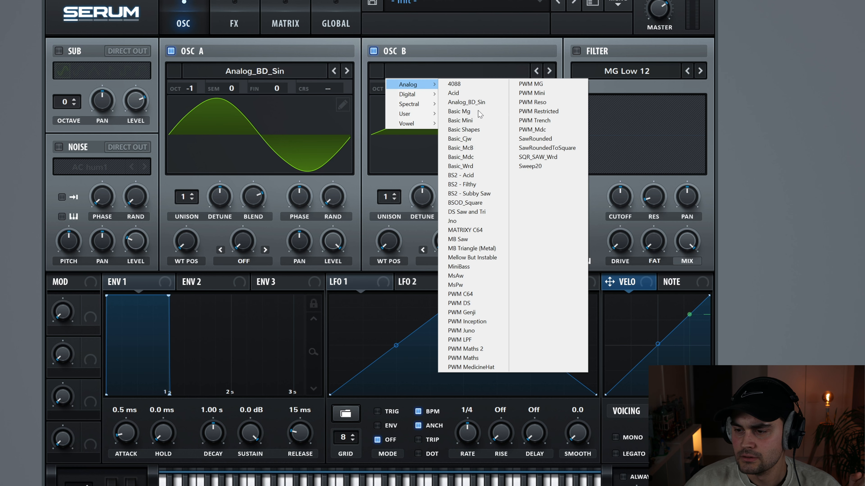
{"action": "left_click", "coordinate": [475, 158]}
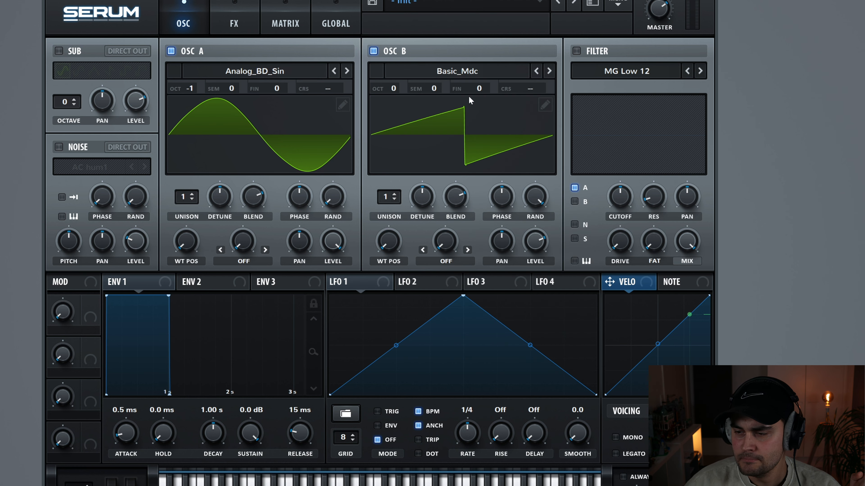
{"action": "left_click_drag", "start_coordinate": [391, 243], "coordinate": [399, 204]}
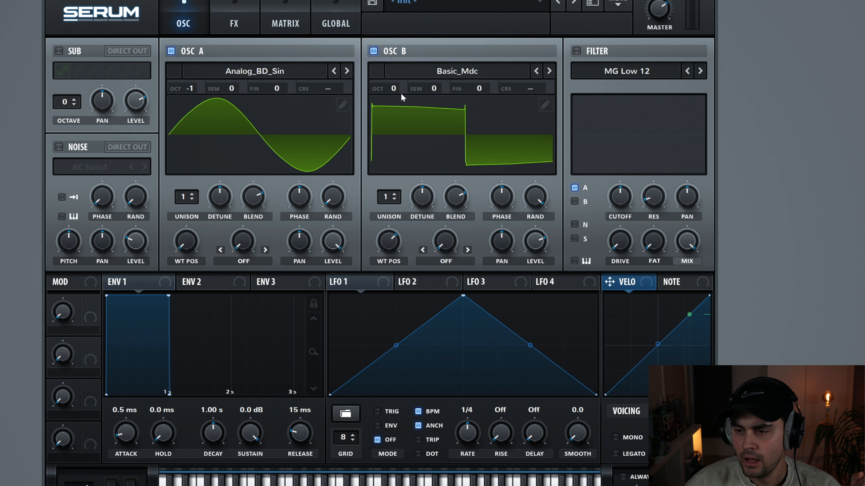
Step: Tune oscillator B up 7 semitones and set its unison to 3 voices
{"action": "left_click_drag", "start_coordinate": [433, 92], "coordinate": [438, 83]}
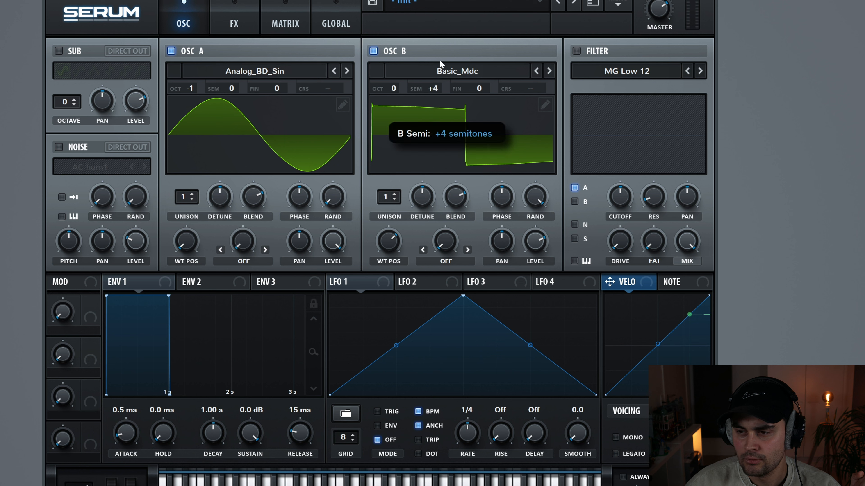
{"action": "left_click_drag", "start_coordinate": [443, 53], "coordinate": [444, 44]}
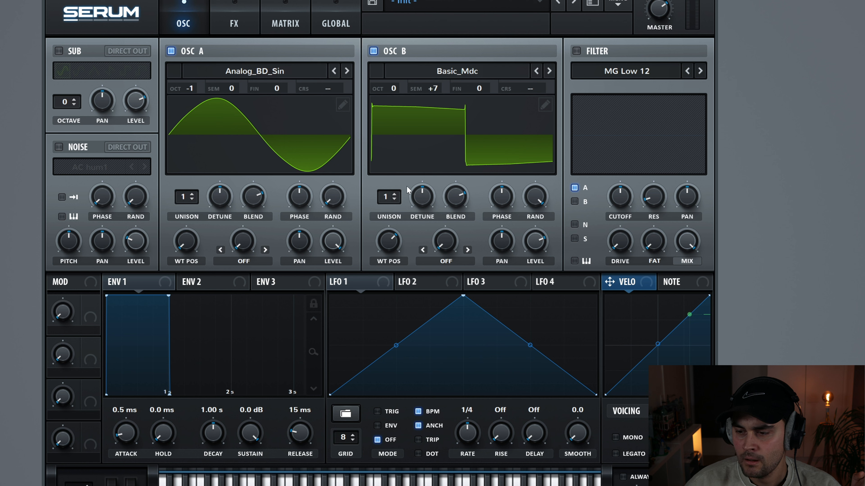
{"action": "left_click", "coordinate": [394, 195]}
{"action": "left_click", "coordinate": [394, 195]}
Step: Reduce oscillator B's unison detune and raise its level to maximum
{"action": "left_click_drag", "start_coordinate": [425, 201], "coordinate": [429, 210]}
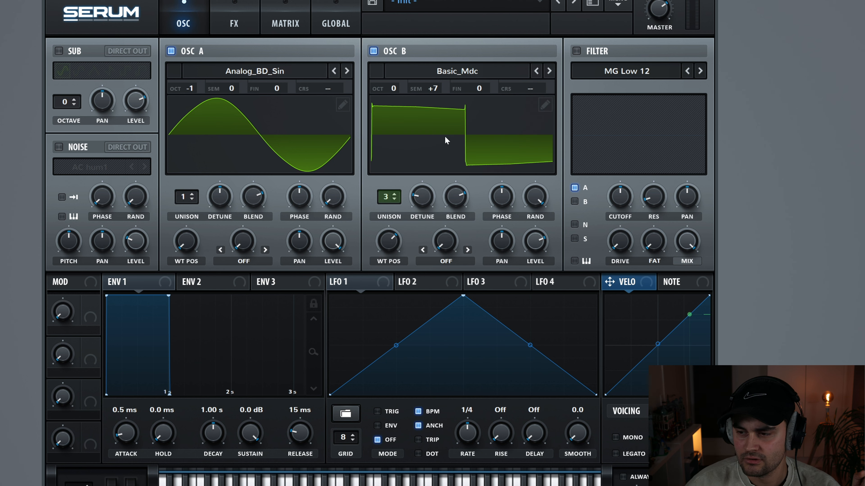
{"action": "mouse_move", "coordinate": [539, 247]}
{"action": "left_click_drag", "start_coordinate": [539, 247], "coordinate": [540, 211]}
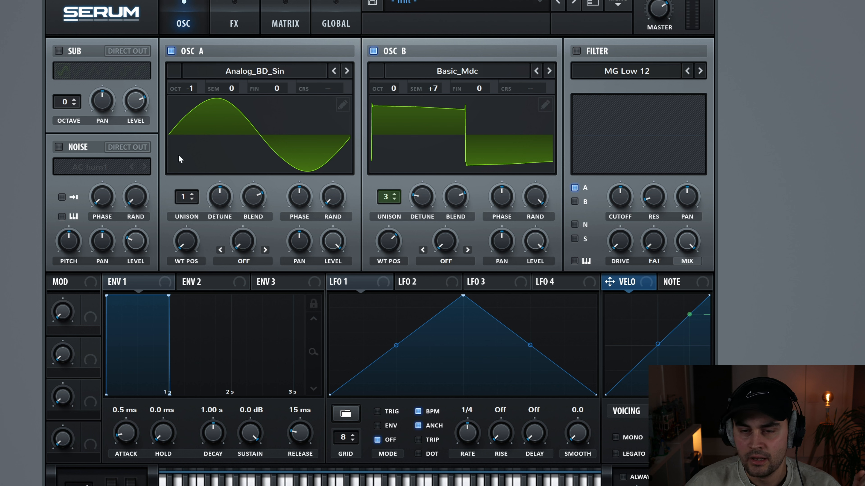
Step: Enable the noise oscillator with the OrganNoise sample as a one-shot and turn its level down to zero
{"action": "left_click", "coordinate": [58, 146]}
{"action": "left_click", "coordinate": [89, 167]}
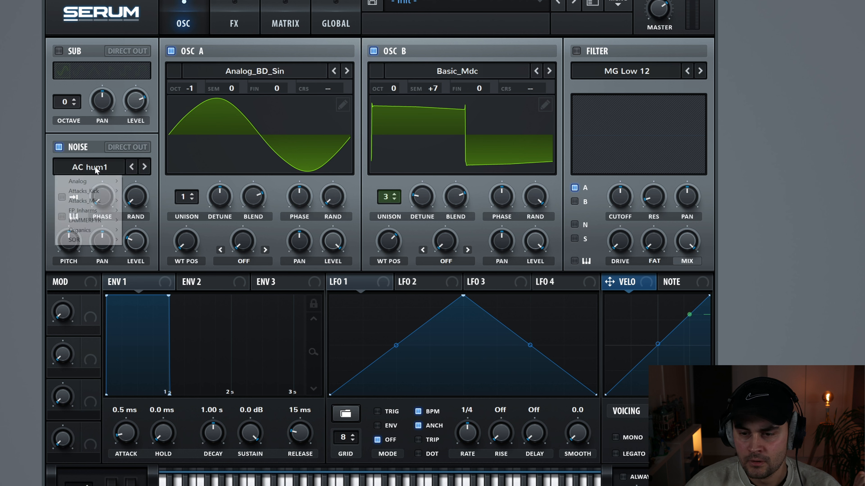
{"action": "mouse_move", "coordinate": [97, 180]}
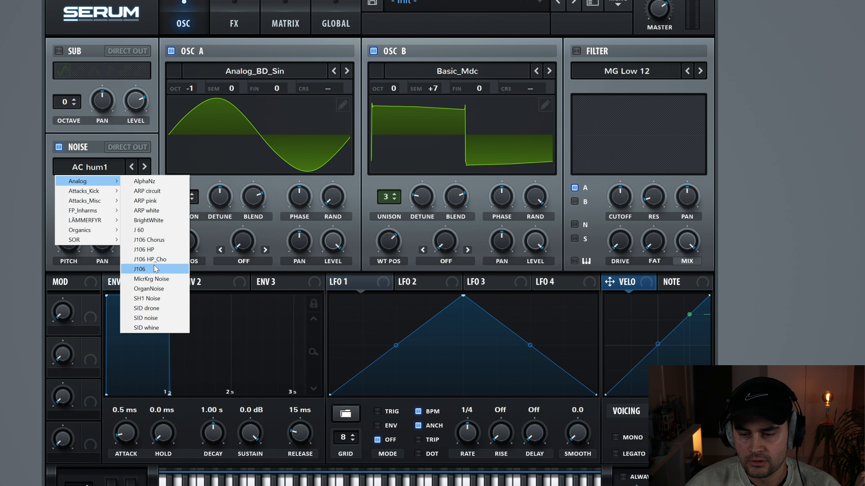
{"action": "left_click", "coordinate": [149, 288]}
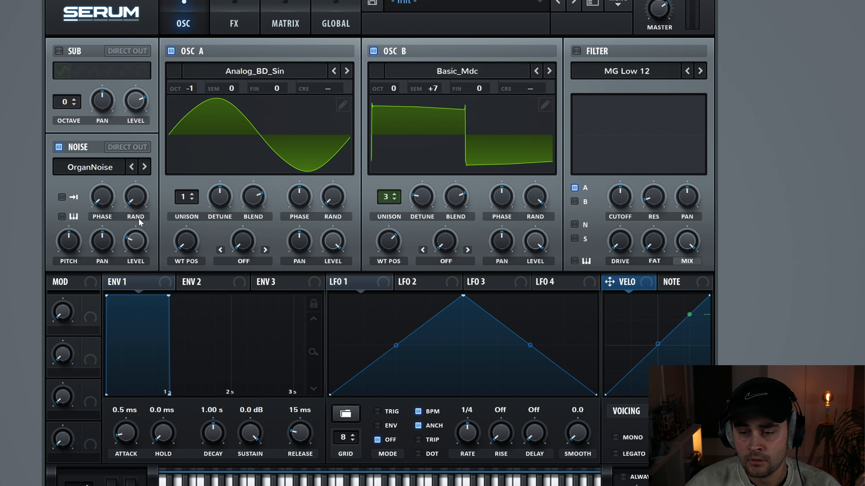
{"action": "mouse_move", "coordinate": [137, 248]}
{"action": "left_mouse_down"}
{"action": "mouse_move", "coordinate": [139, 265]}
{"action": "mouse_move", "coordinate": [136, 252]}
{"action": "left_mouse_up"}
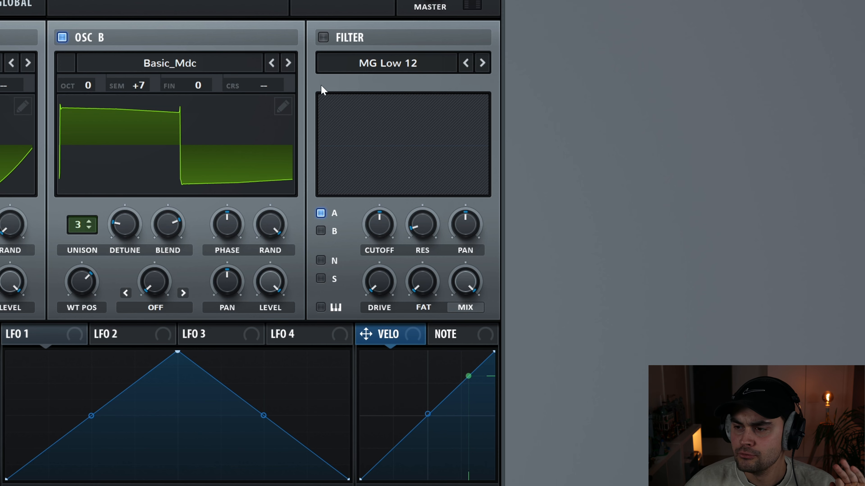
Step: Enable the filter, route oscillator B through it alongside oscillator A, and choose the MG Low 24 type
{"action": "left_click", "coordinate": [325, 39]}
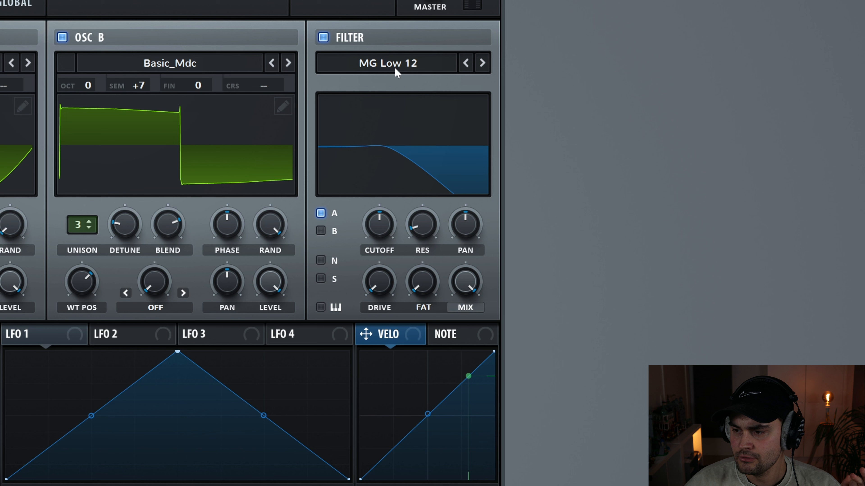
{"action": "left_click", "coordinate": [321, 231]}
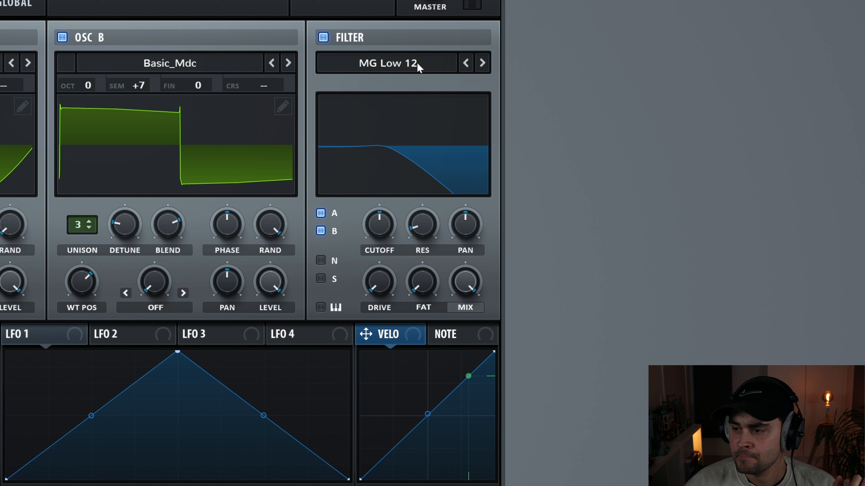
{"action": "left_click", "coordinate": [415, 63]}
{"action": "mouse_move", "coordinate": [366, 80]}
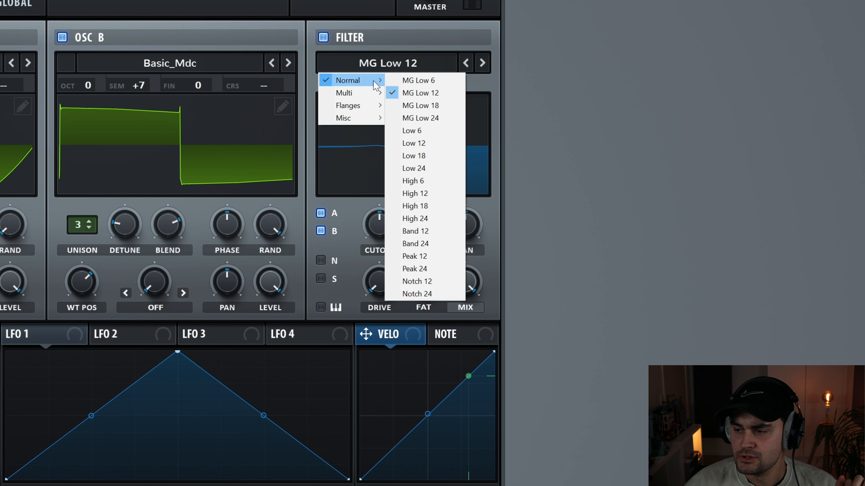
{"action": "left_click", "coordinate": [414, 116]}
Step: Set the filter cutoff to minimum, add a little drive, raise fat to maximum and lower the filter level slightly
{"action": "left_click_drag", "start_coordinate": [382, 219], "coordinate": [439, 196]}
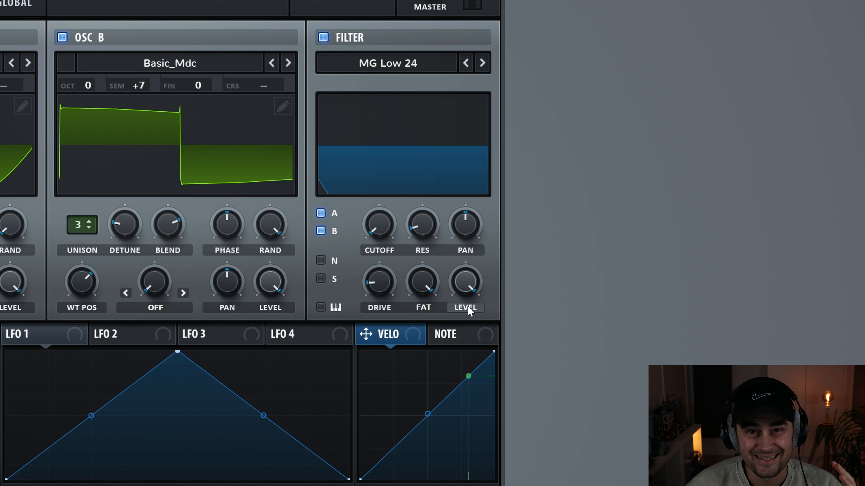
{"action": "mouse_move", "coordinate": [468, 288]}
{"action": "left_click_drag", "start_coordinate": [467, 288], "coordinate": [467, 301]}
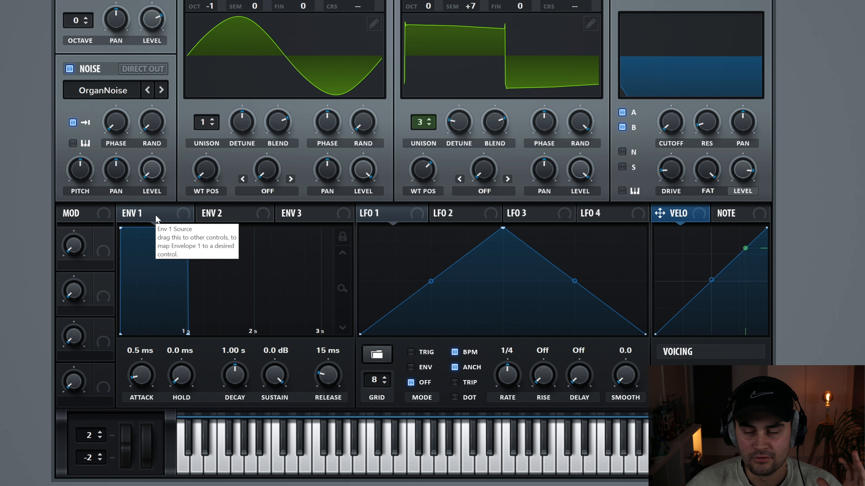
Step: Shape envelope 1 with a 1.19 s decay, -2.3 dB sustain and 546 ms release
{"action": "left_click", "coordinate": [151, 213]}
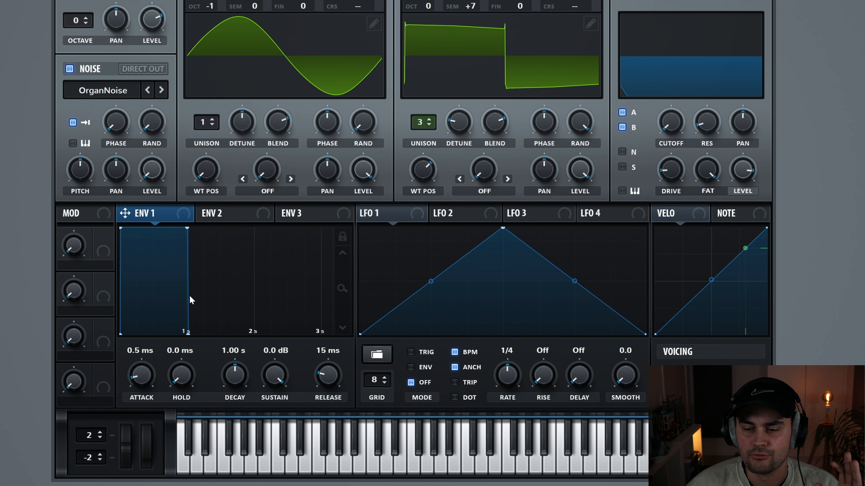
{"action": "left_click_drag", "start_coordinate": [238, 380], "coordinate": [334, 368]}
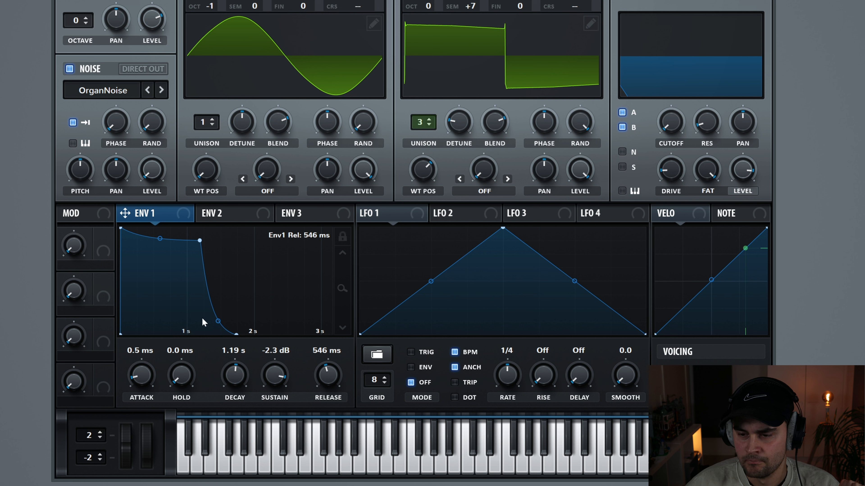
Step: Shape envelope 2 with a 1.14 s decay, 85.96% sustain and 402 ms release
{"action": "left_click", "coordinate": [226, 213]}
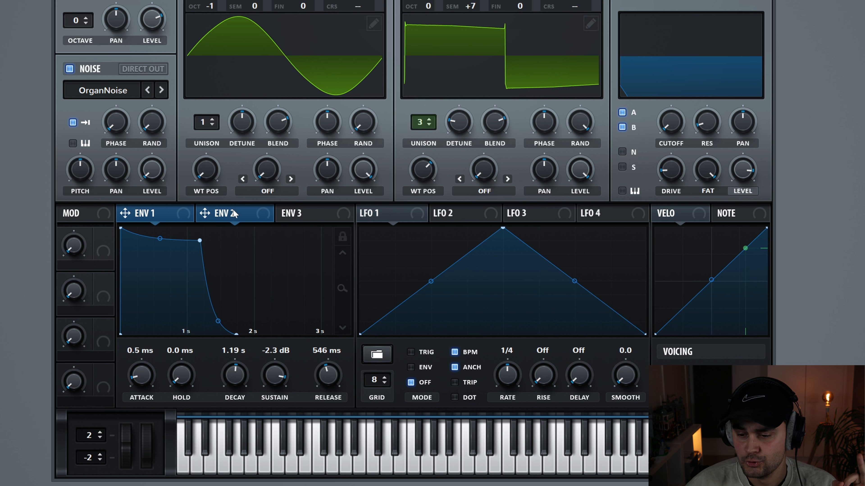
{"action": "left_click_drag", "start_coordinate": [236, 382], "coordinate": [333, 371]}
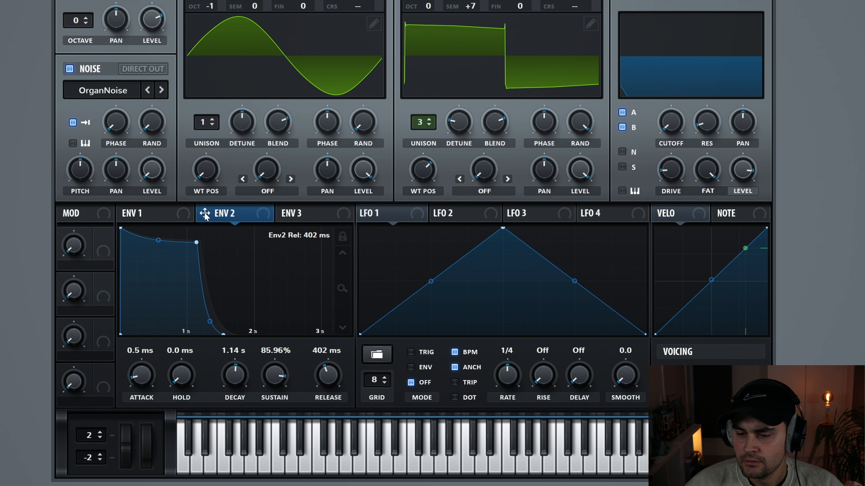
Step: Assign envelope 2 to modulate the filter cutoff and adjust the master volume
{"action": "left_click_drag", "start_coordinate": [221, 226], "coordinate": [661, 128]}
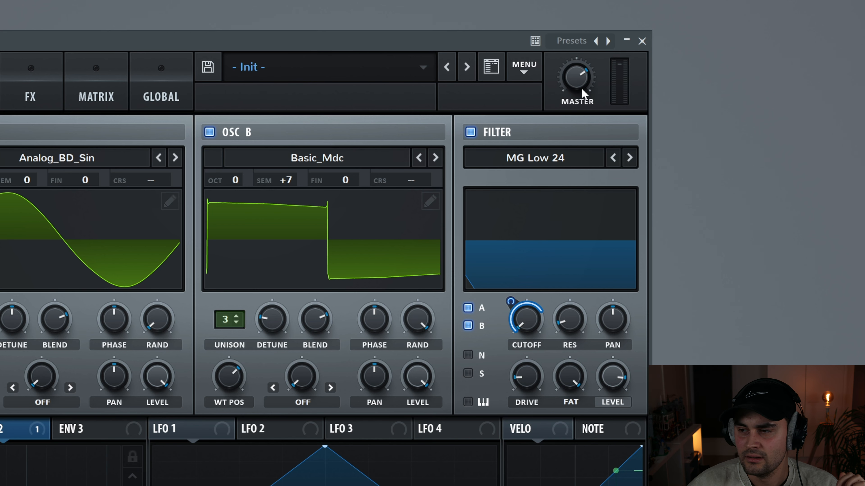
{"action": "mouse_move", "coordinate": [583, 83]}
{"action": "mouse_move", "coordinate": [584, 83]}
{"action": "left_mouse_down"}
{"action": "mouse_move", "coordinate": [581, 92]}
{"action": "mouse_move", "coordinate": [582, 83]}
{"action": "left_mouse_up"}
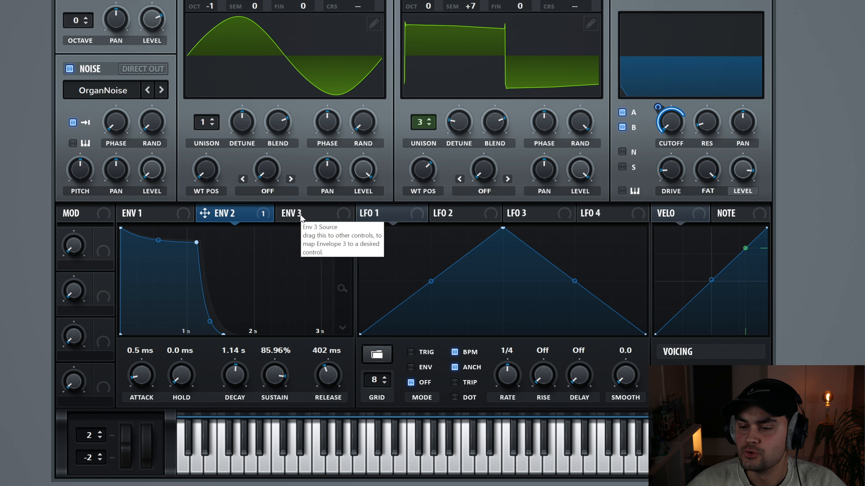
Step: Set envelope 3 to a 22 ms decay, 0% sustain and 2.7 ms release, and assign it to the noise level
{"action": "left_click", "coordinate": [300, 215]}
{"action": "left_click_drag", "start_coordinate": [327, 376], "coordinate": [275, 426]}
{"action": "left_click_drag", "start_coordinate": [246, 395], "coordinate": [235, 400]}
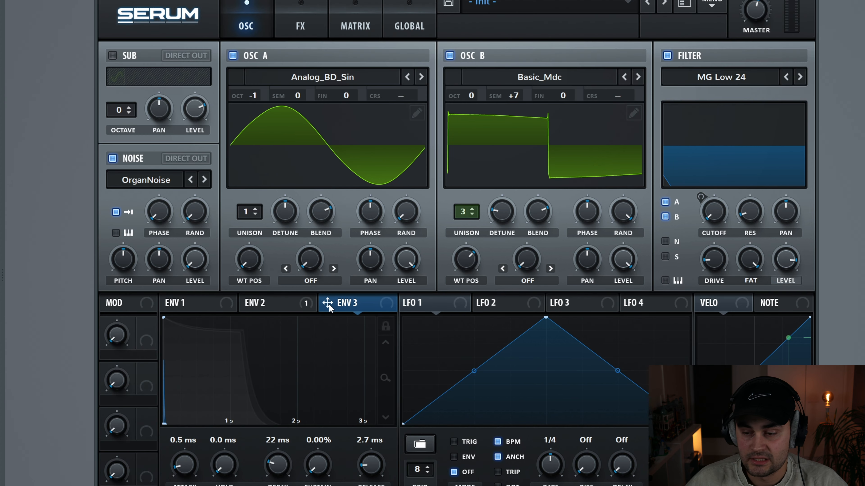
{"action": "left_click_drag", "start_coordinate": [329, 304], "coordinate": [182, 266]}
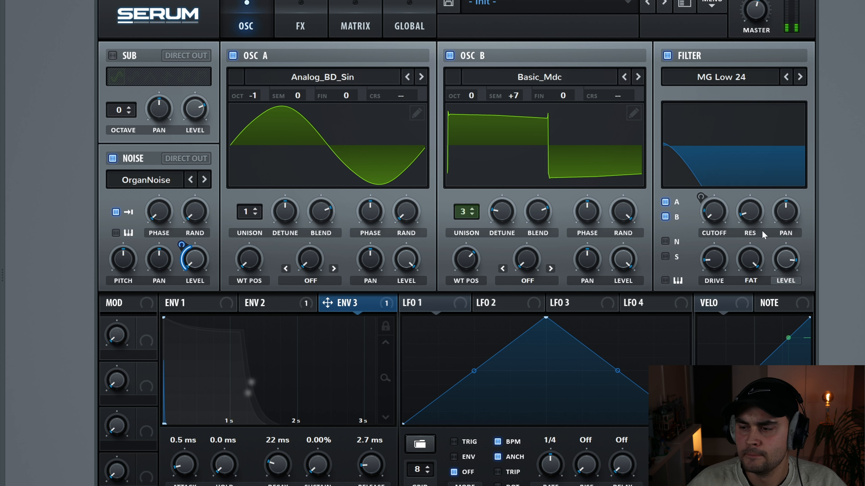
Step: Fine-tune the amount of envelope 2 modulation on the filter cutoff
{"action": "left_click", "coordinate": [262, 303]}
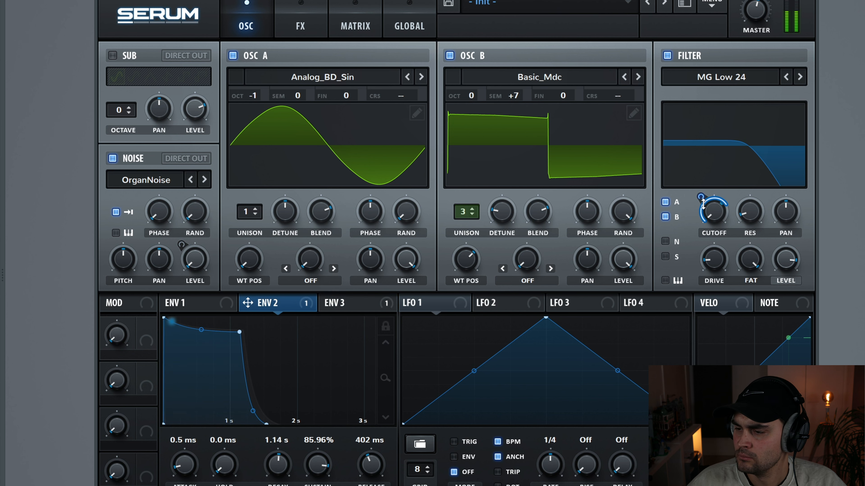
{"action": "mouse_move", "coordinate": [700, 202]}
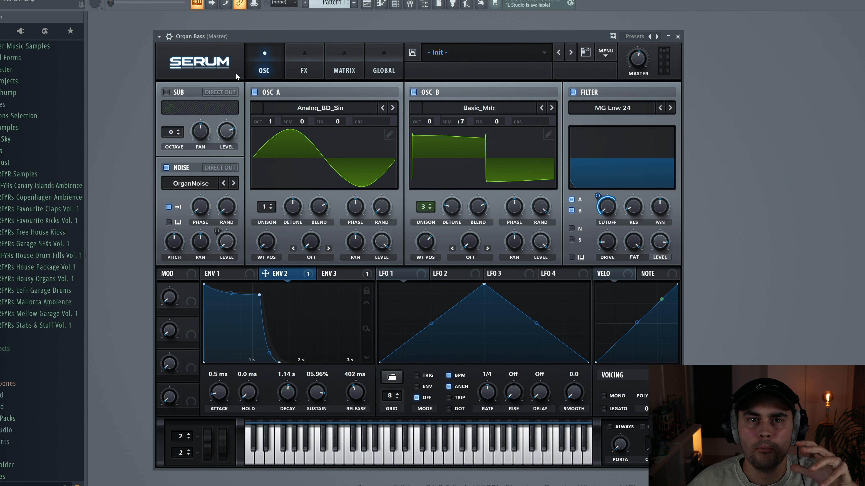
Step: Route NoteOn Rand1 to Noise Pan in the modulation matrix with a small positive amount
{"action": "left_click", "coordinate": [350, 67]}
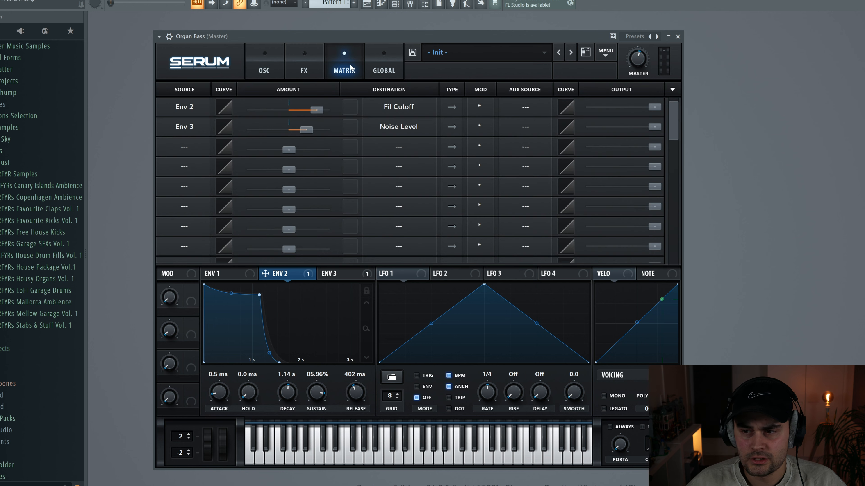
{"action": "left_click", "coordinate": [192, 147]}
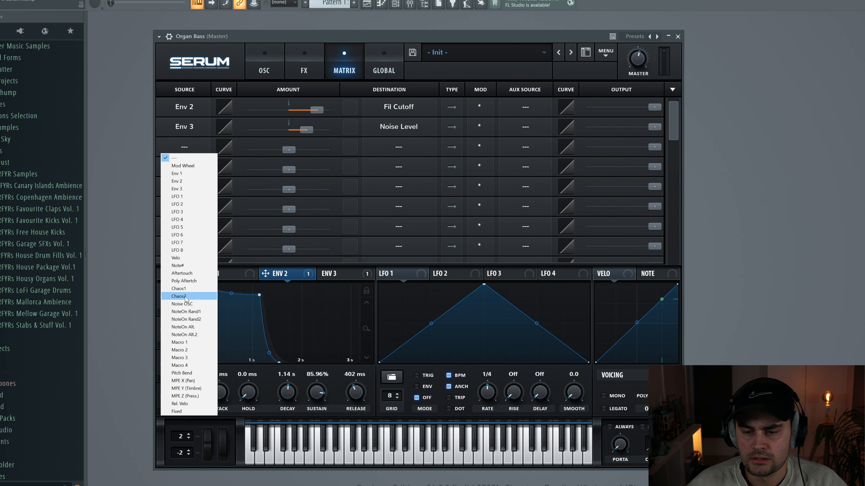
{"action": "left_click", "coordinate": [186, 312]}
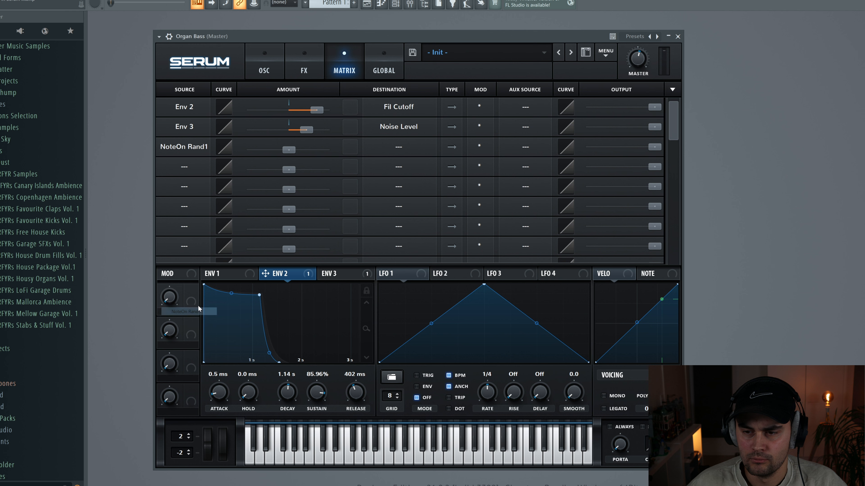
{"action": "left_click", "coordinate": [399, 147]}
{"action": "mouse_move", "coordinate": [390, 174]}
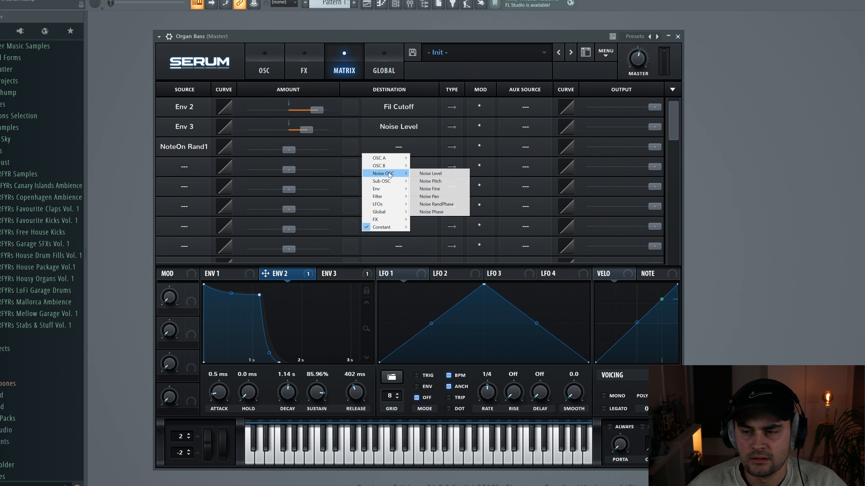
{"action": "left_click", "coordinate": [438, 197]}
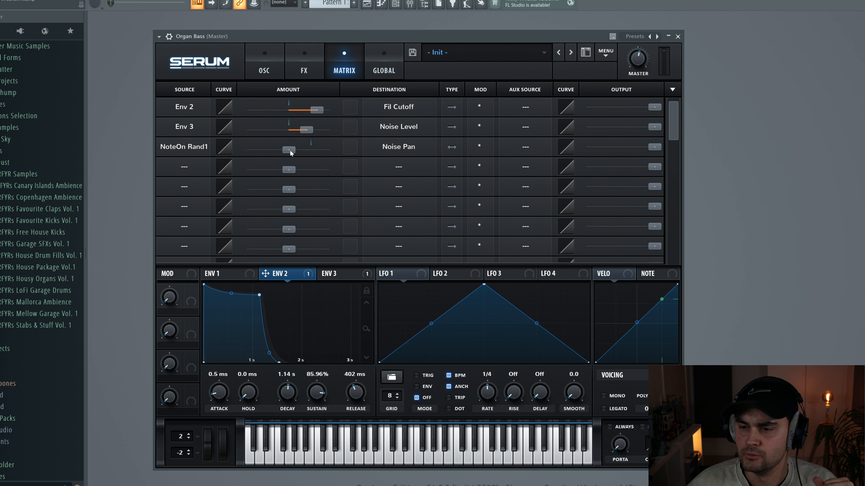
{"action": "left_click_drag", "start_coordinate": [290, 151], "coordinate": [296, 149]}
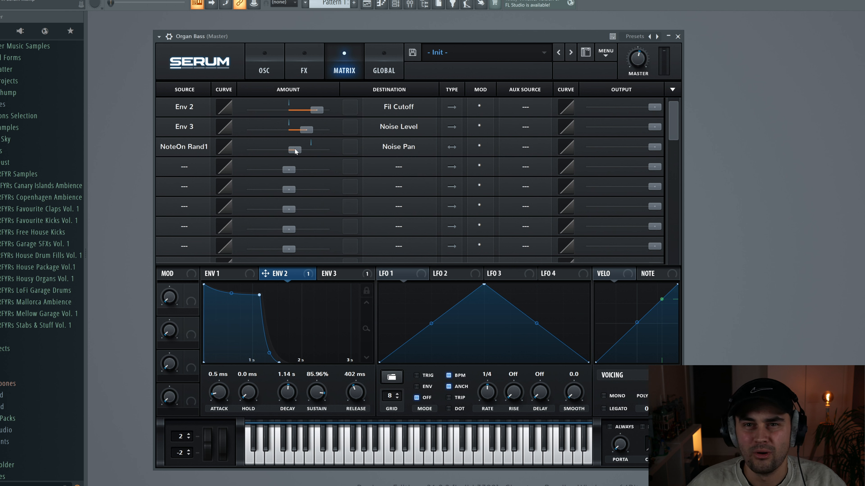
Step: Route NoteOn Rand2 to oscillator B's wavetable position (B WTPos) as bidirectional modulation with an amount of about 8
{"action": "left_click", "coordinate": [191, 168]}
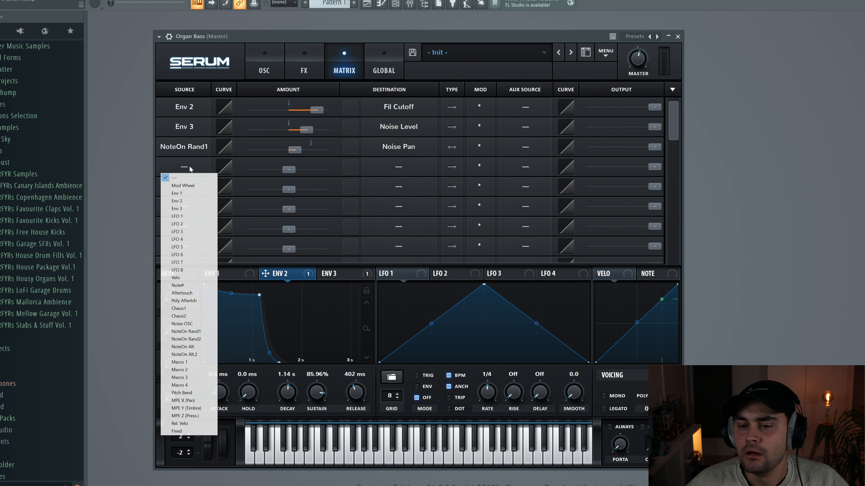
{"action": "left_click", "coordinate": [194, 339]}
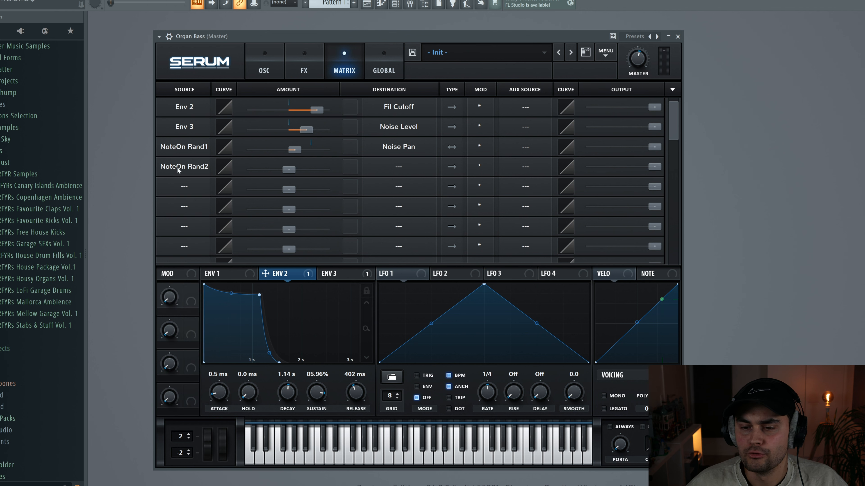
{"action": "left_click", "coordinate": [432, 171]}
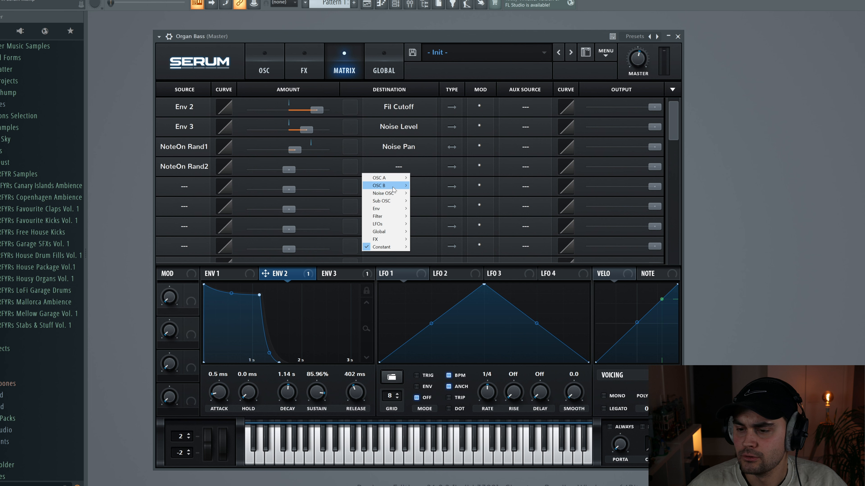
{"action": "mouse_move", "coordinate": [394, 187]}
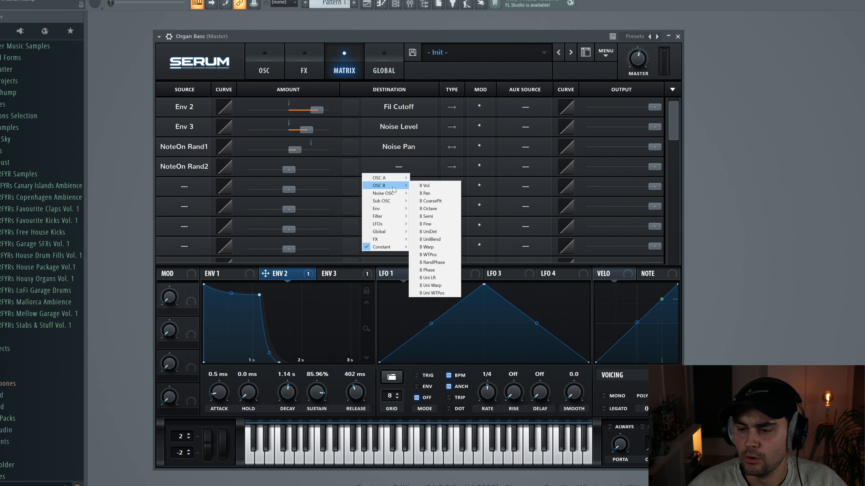
{"action": "left_click", "coordinate": [432, 254]}
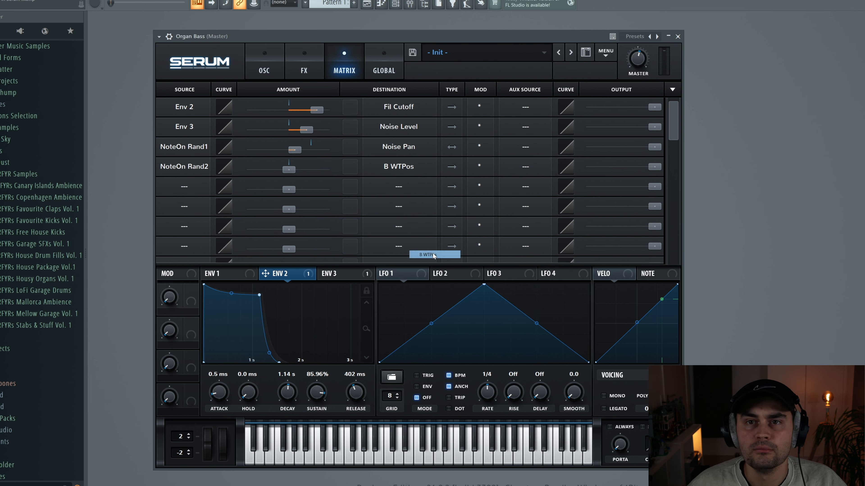
{"action": "left_click", "coordinate": [453, 168]}
{"action": "left_click_drag", "start_coordinate": [286, 168], "coordinate": [286, 168]}
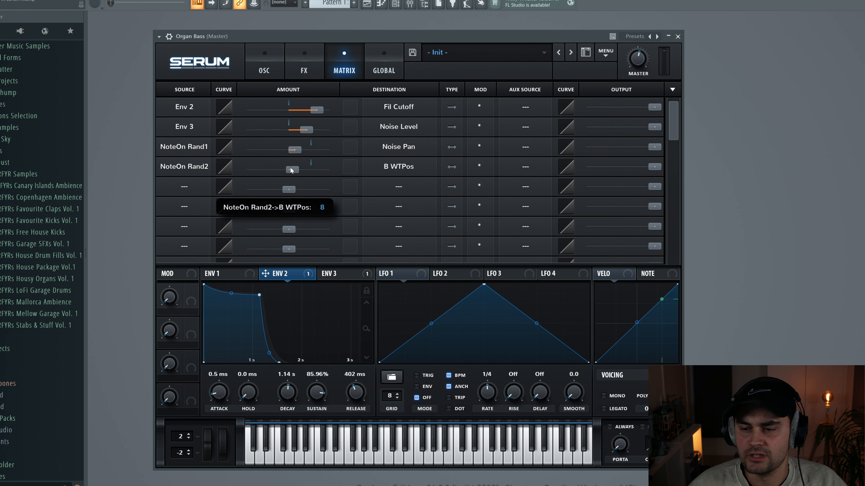
{"action": "left_click_drag", "start_coordinate": [291, 170], "coordinate": [291, 170]}
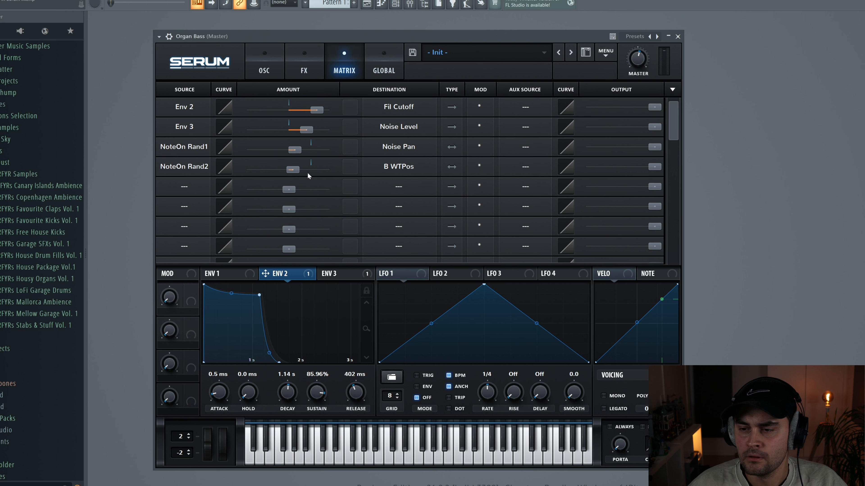
Step: Play the pattern and check the random noise pan and oscillator B wavetable position modulation in the oscillator view
{"action": "left_click", "coordinate": [268, 63]}
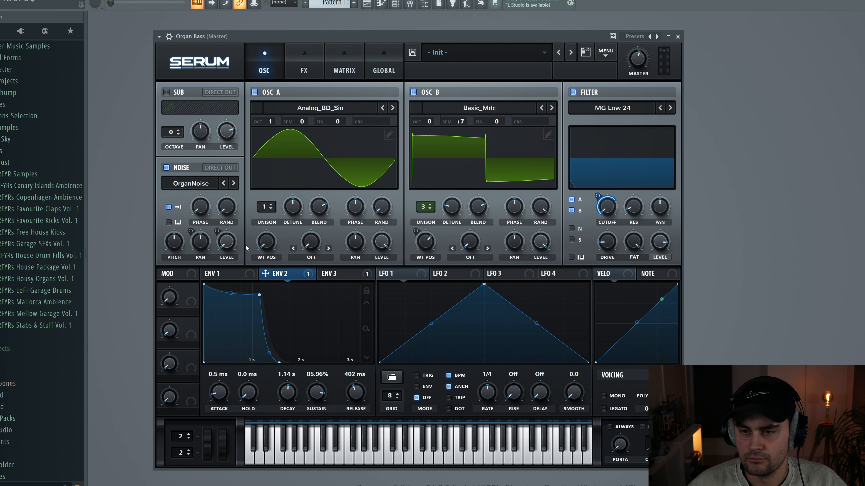
{"action": "key", "text": "space"}
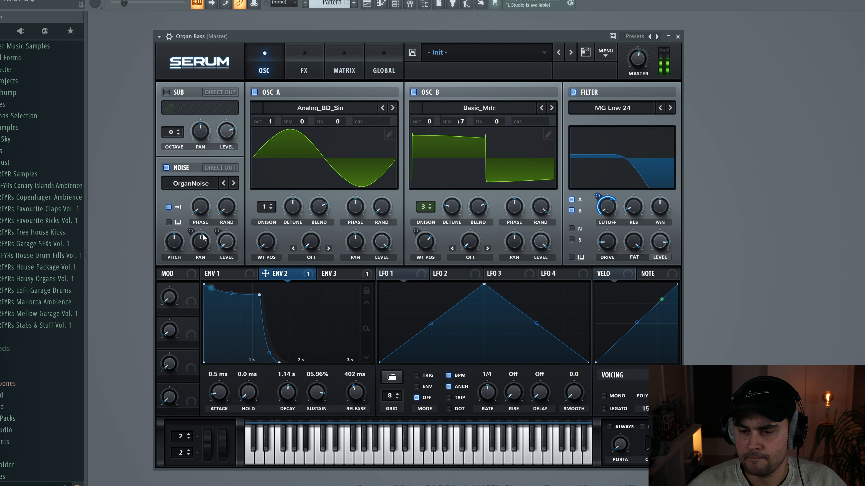
{"action": "mouse_move", "coordinate": [432, 238]}
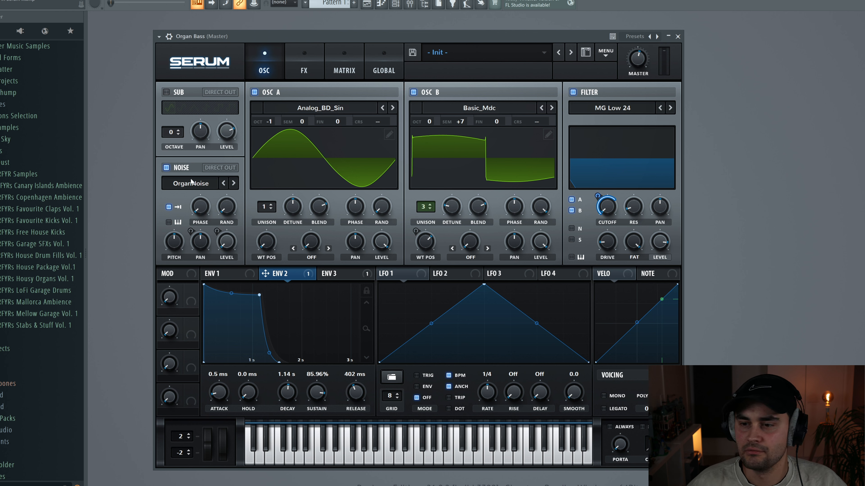
Step: Enable Tape Sat. distortion with 20% drive and a lowered mix, and add a chorus with its mix lowered
{"action": "left_click", "coordinate": [314, 55]}
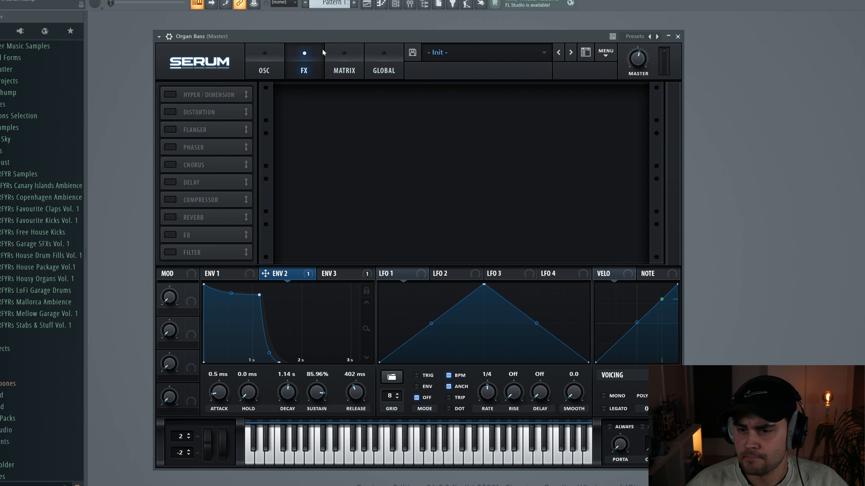
{"action": "left_click", "coordinate": [171, 113]}
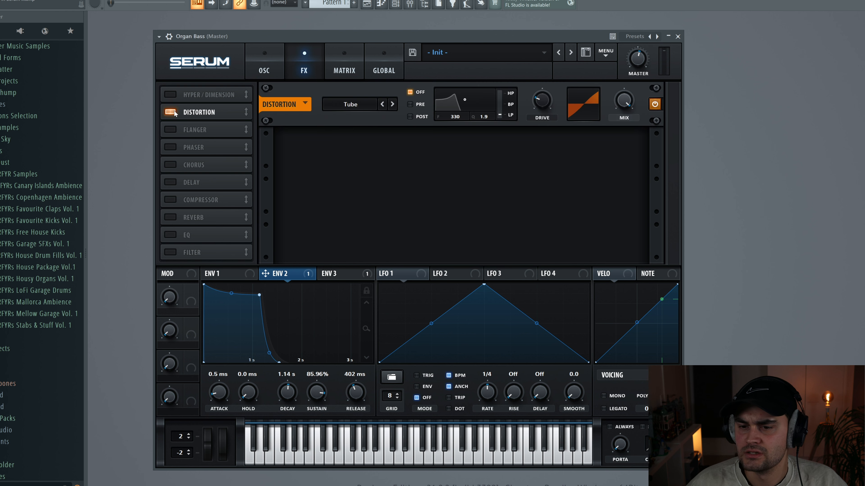
{"action": "left_click", "coordinate": [354, 104]}
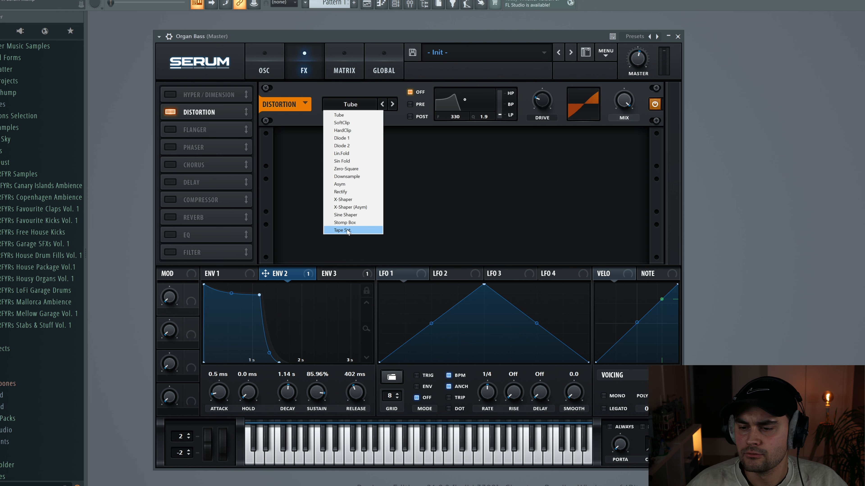
{"action": "left_click", "coordinate": [356, 231]}
{"action": "mouse_move", "coordinate": [544, 106]}
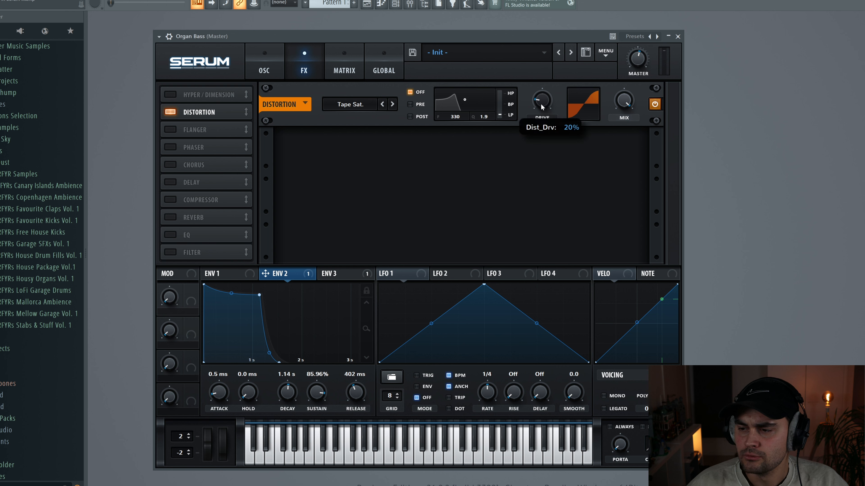
{"action": "left_click_drag", "start_coordinate": [625, 109], "coordinate": [629, 142]}
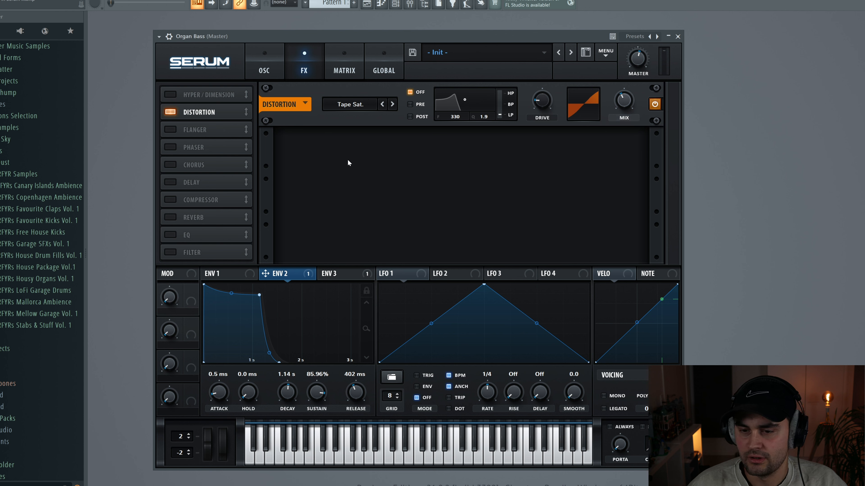
{"action": "left_click", "coordinate": [170, 164]}
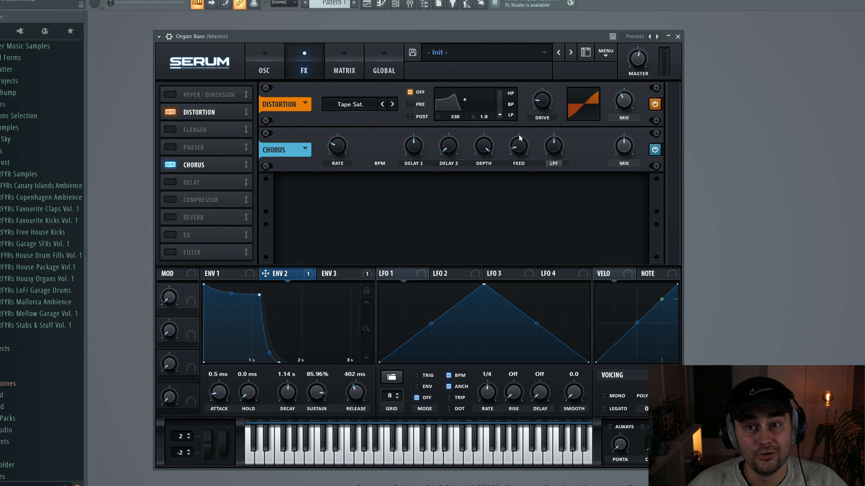
{"action": "left_click_drag", "start_coordinate": [625, 151], "coordinate": [623, 170]}
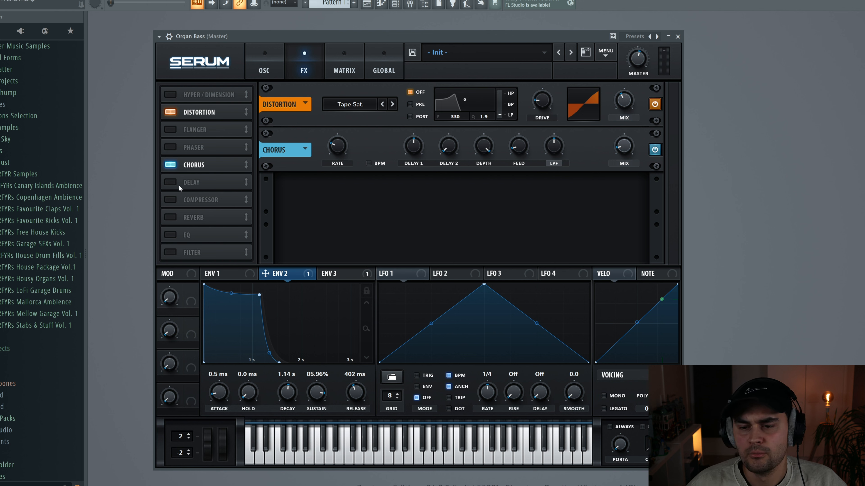
Step: Add a delay with a 1/8 left time, adjusted feedback and mix, and filter settings of 935 and Q 2.1, and audition it
{"action": "left_click", "coordinate": [171, 182]}
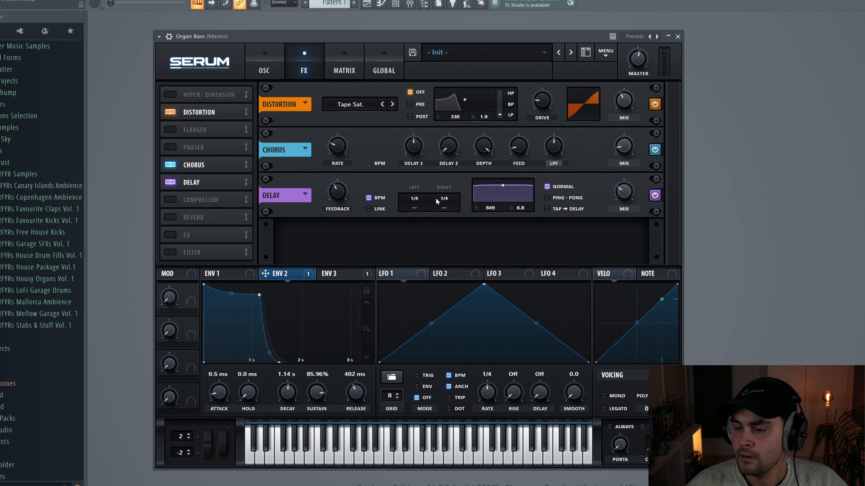
{"action": "left_click_drag", "start_coordinate": [420, 198], "coordinate": [424, 210]}
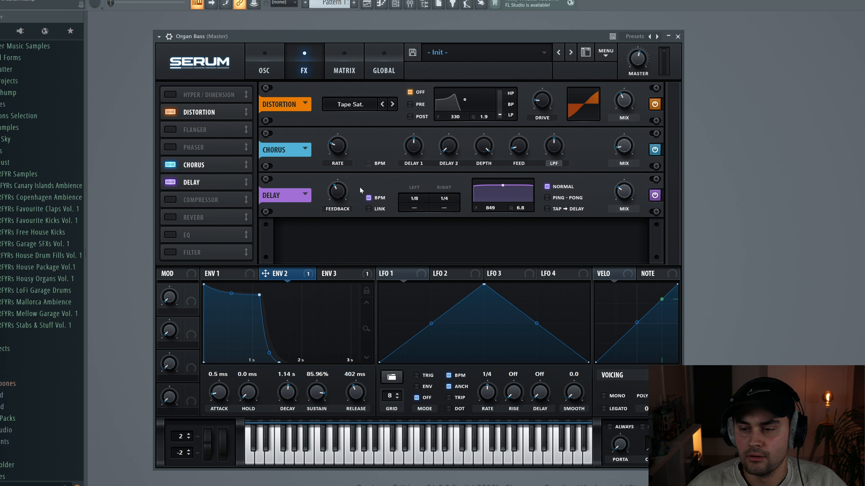
{"action": "left_click_drag", "start_coordinate": [340, 199], "coordinate": [339, 198]}
{"action": "left_click_drag", "start_coordinate": [502, 186], "coordinate": [504, 196]}
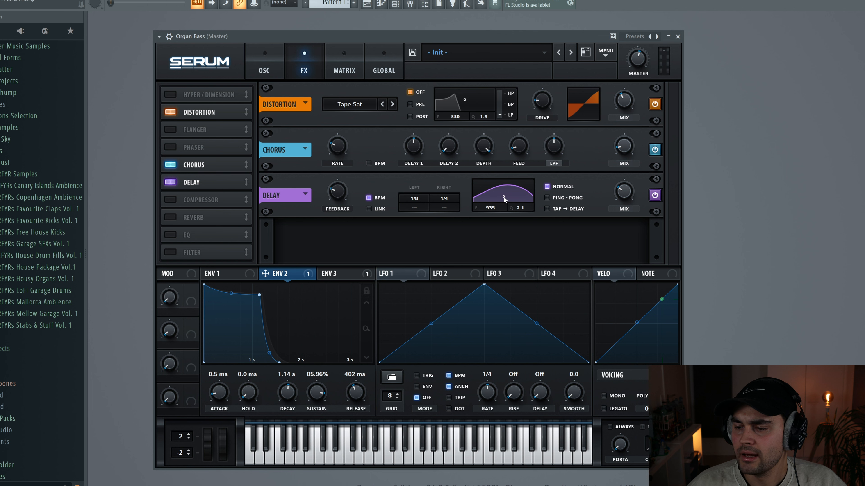
{"action": "left_click_drag", "start_coordinate": [625, 195], "coordinate": [622, 195]}
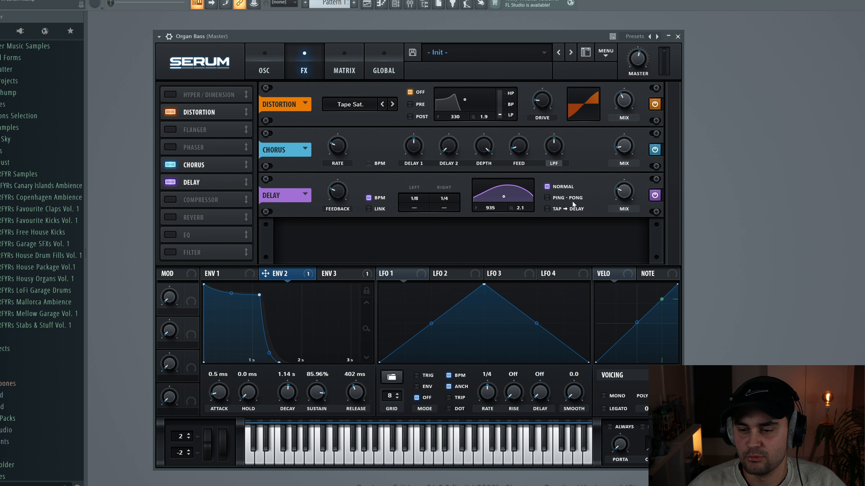
{"action": "key", "text": "space"}
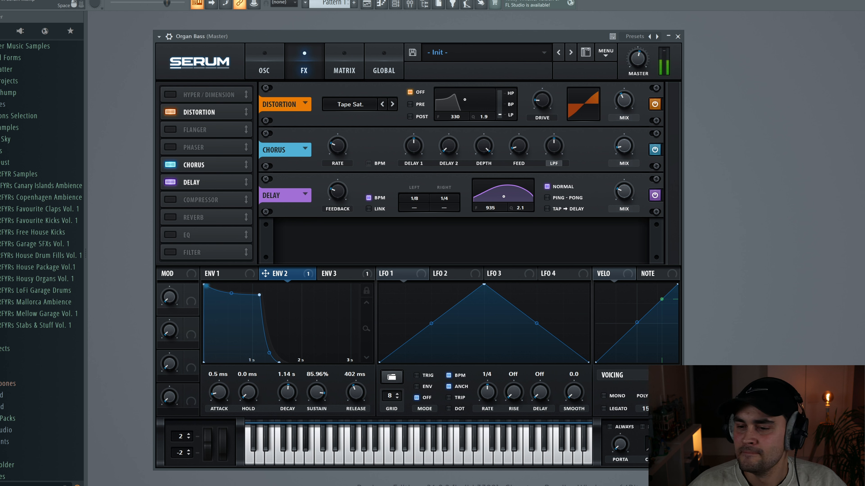
{"action": "key", "text": "space"}
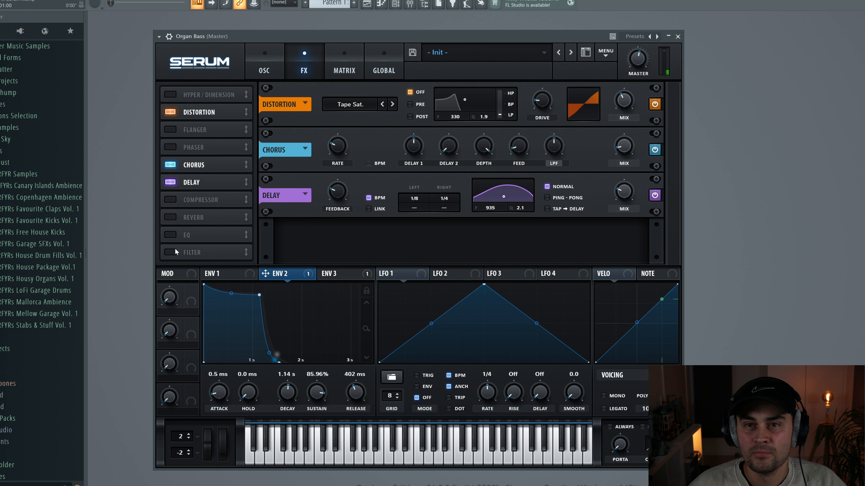
Step: Enable the compressor, lower its threshold slightly and raise its gain
{"action": "left_click", "coordinate": [173, 198]}
{"action": "left_click_drag", "start_coordinate": [338, 242], "coordinate": [335, 249]}
{"action": "left_click_drag", "start_coordinate": [472, 244], "coordinate": [474, 237]}
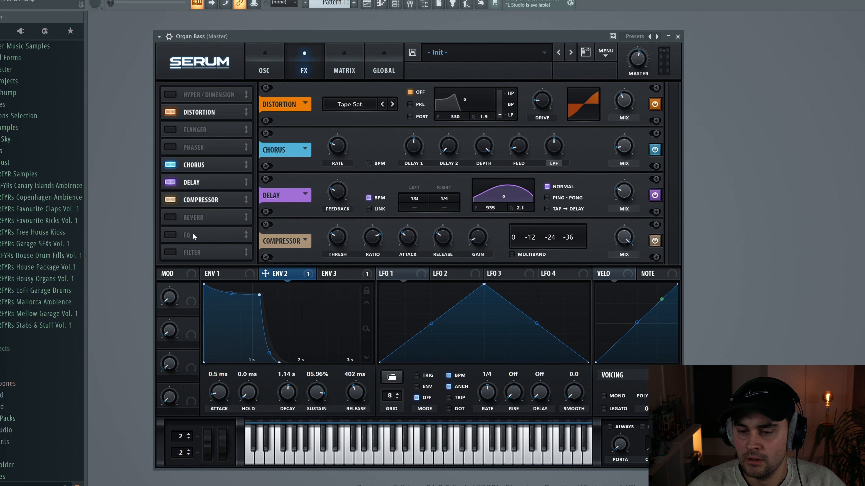
Step: Enable the EQ with slight low-shelf and high-shelf boosts, and fine-tune the master volume during playback
{"action": "left_click", "coordinate": [172, 236]}
{"action": "scroll", "coordinate": [539, 246], "scroll_direction": "down", "scroll_amount": 1}
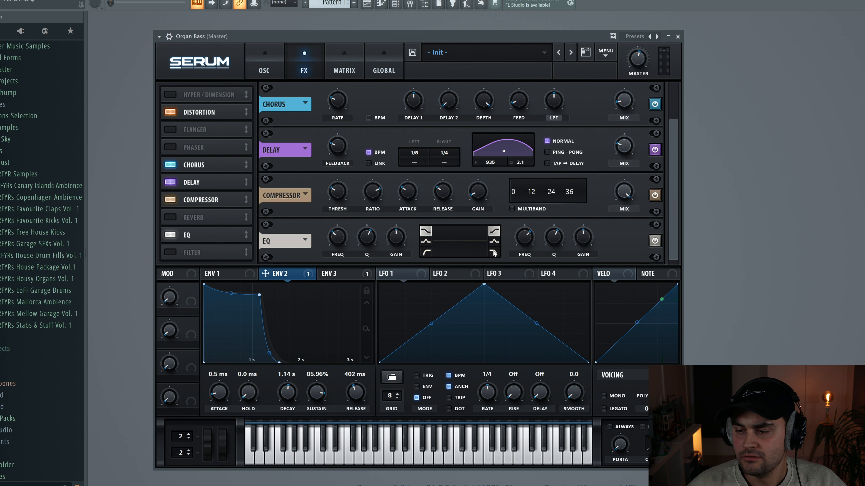
{"action": "scroll", "coordinate": [586, 242], "scroll_direction": "up", "scroll_amount": 1}
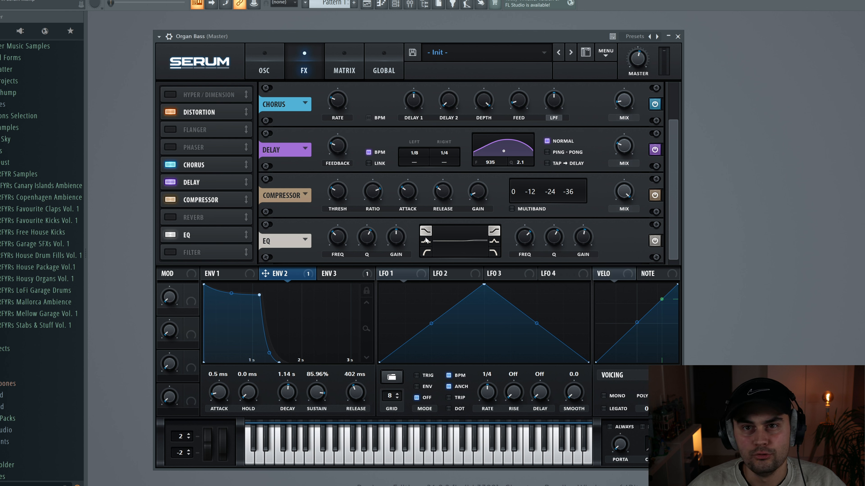
{"action": "left_click_drag", "start_coordinate": [396, 240], "coordinate": [396, 238]}
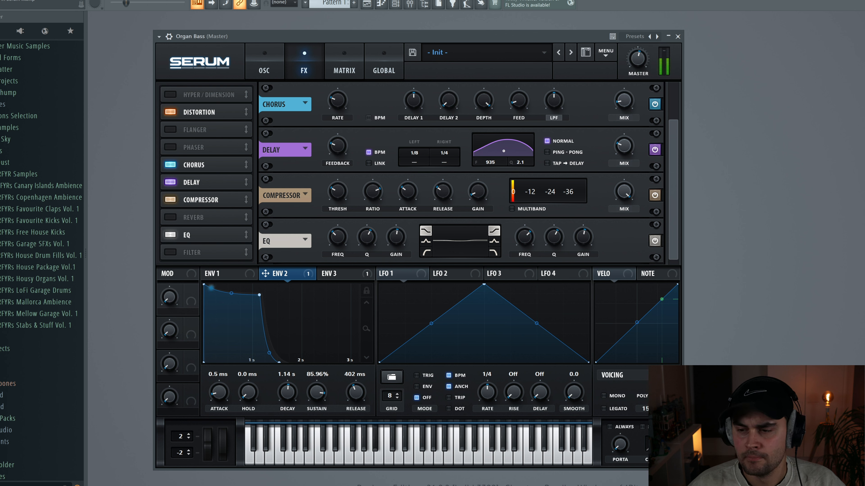
{"action": "mouse_move", "coordinate": [481, 197]}
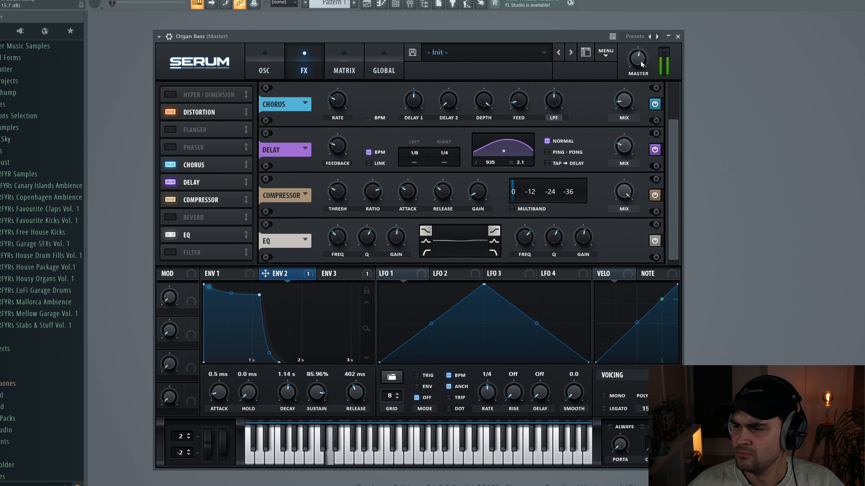
{"action": "mouse_move", "coordinate": [640, 61]}
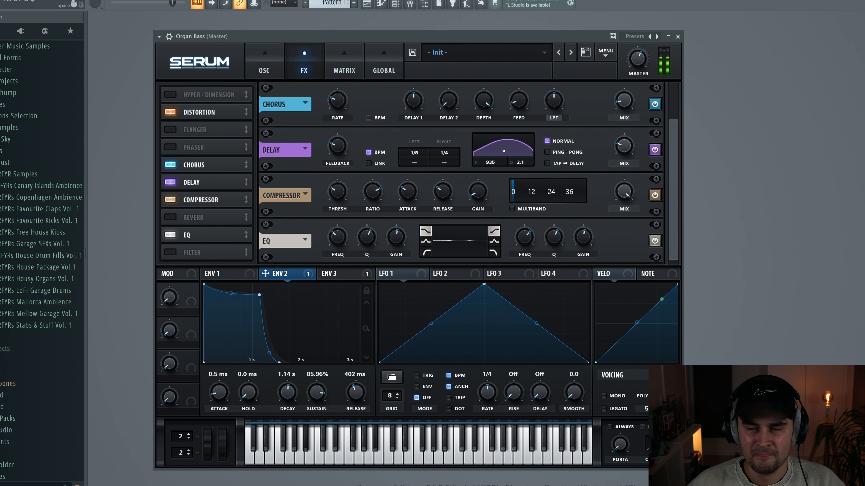
Step: Fine-tune the envelope 2 modulation amount on the filter cutoff to 72 while playing the pattern
{"action": "left_click", "coordinate": [266, 57]}
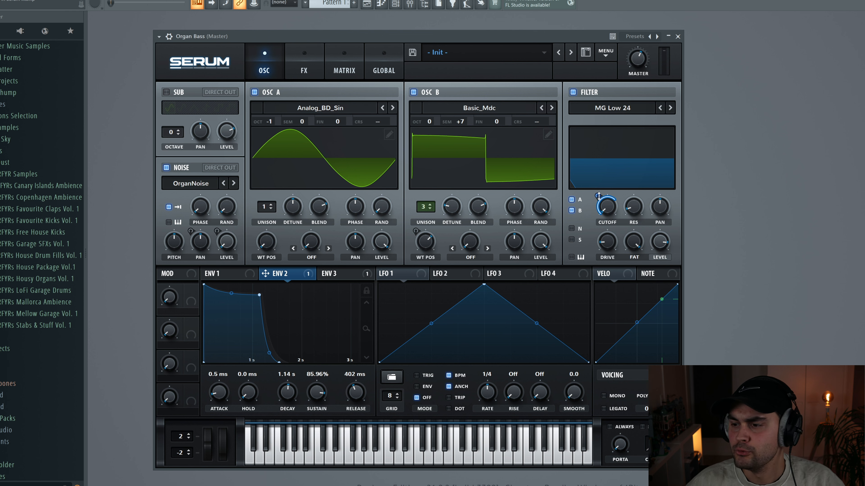
{"action": "mouse_move", "coordinate": [601, 194]}
{"action": "left_click_drag", "start_coordinate": [600, 194], "coordinate": [601, 193]}
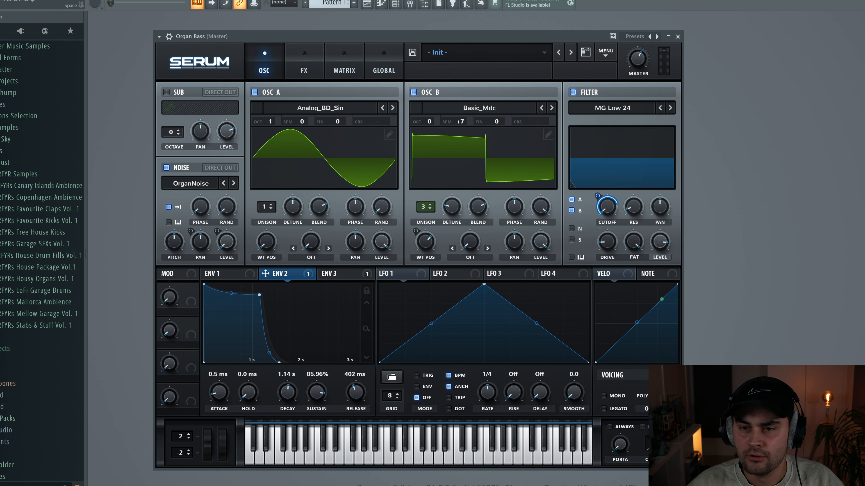
{"action": "key", "text": "space"}
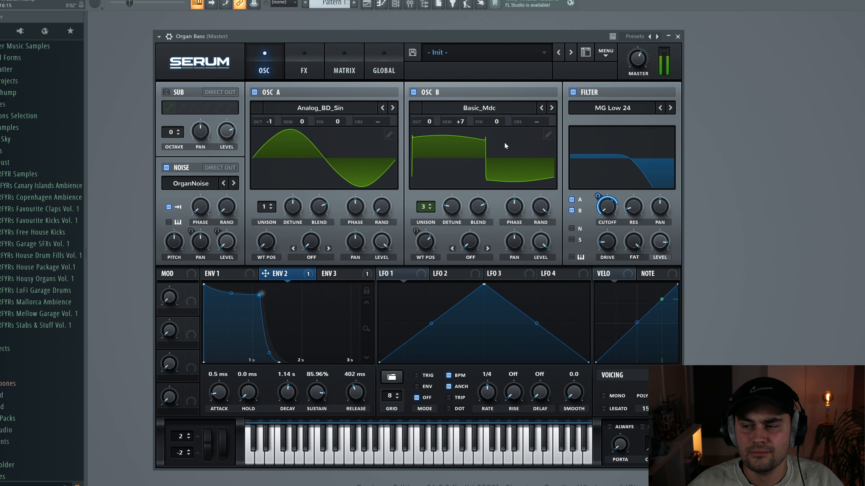
{"action": "mouse_move", "coordinate": [600, 194]}
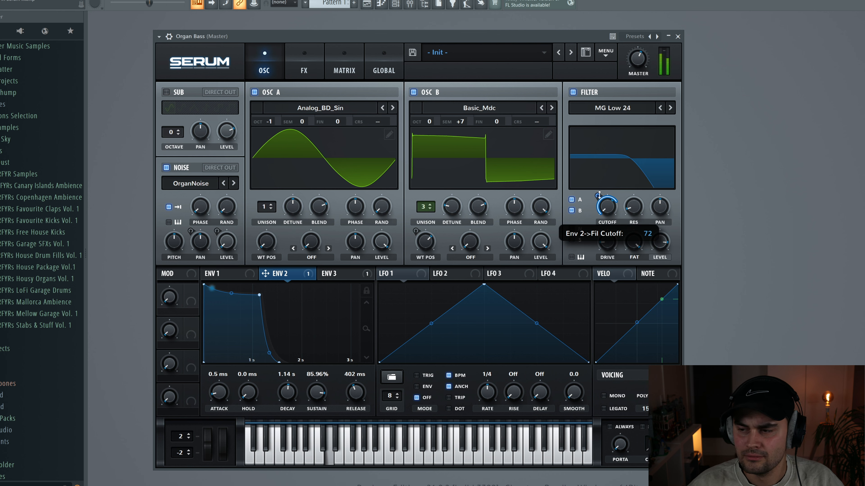